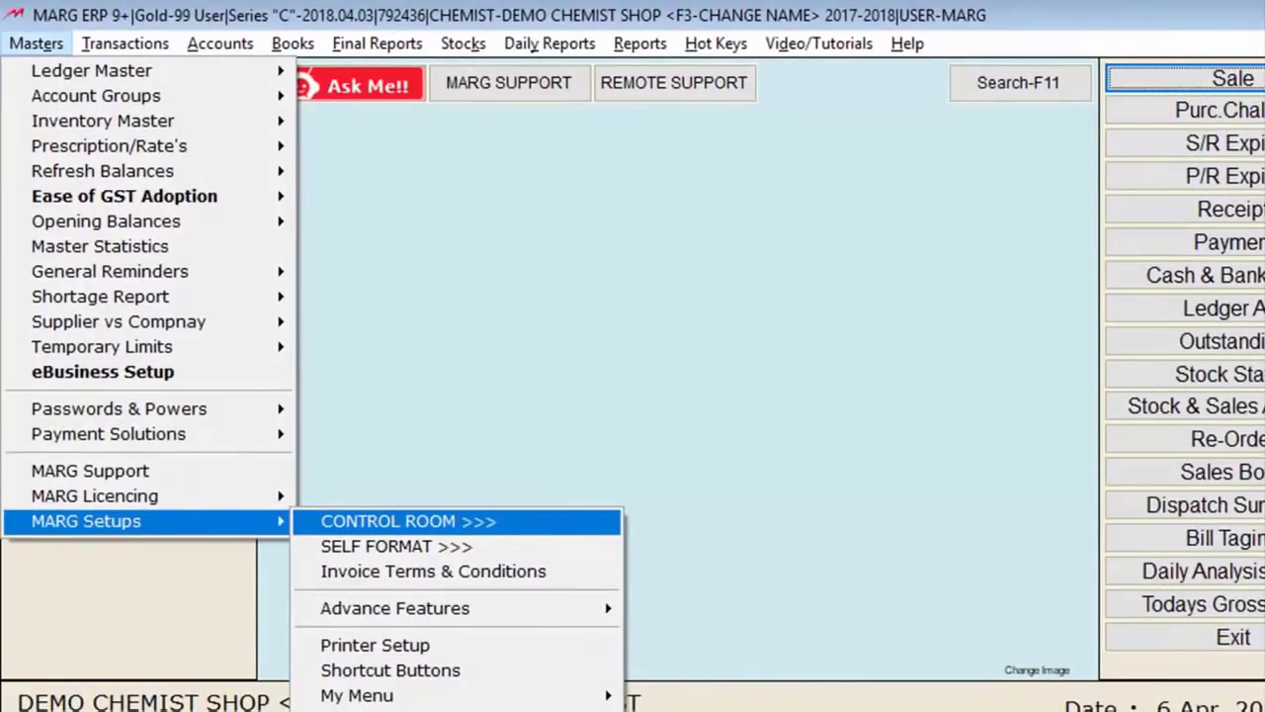
Search the Control Room for NARCOTIC options and set Narcotics/Schedule Drugs Reporting to Y.
key("Return")
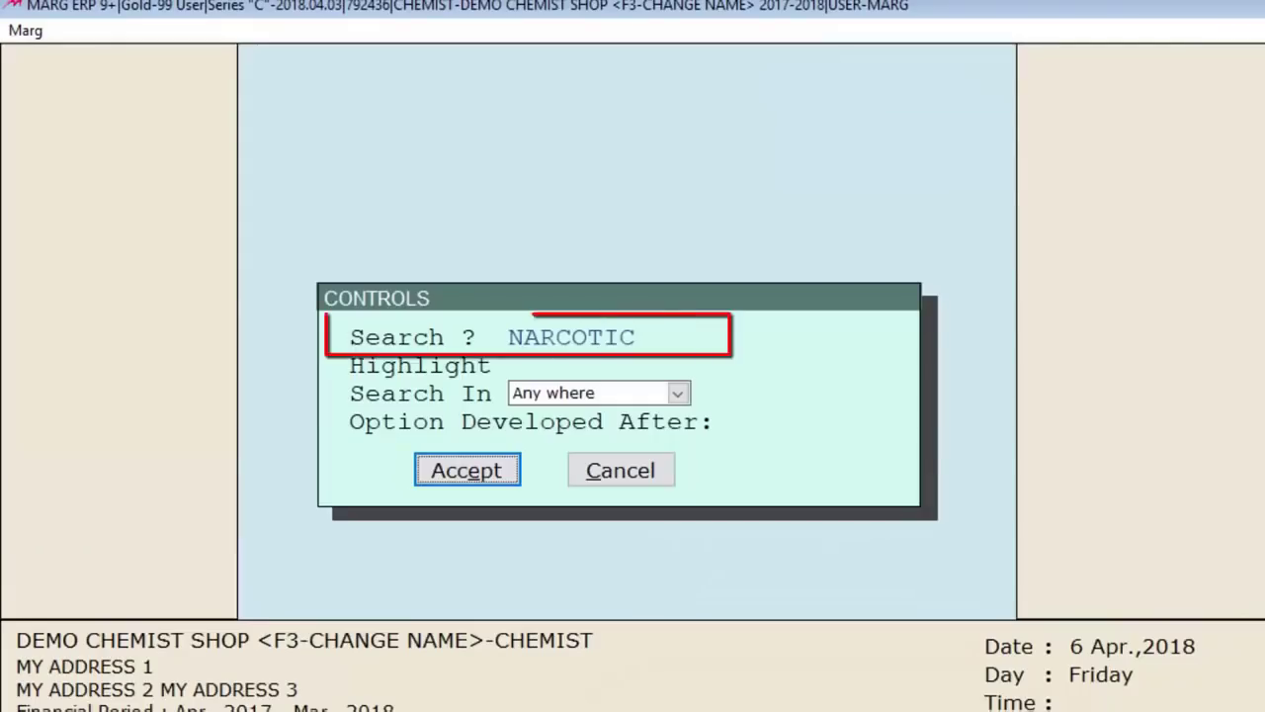
key("Return")
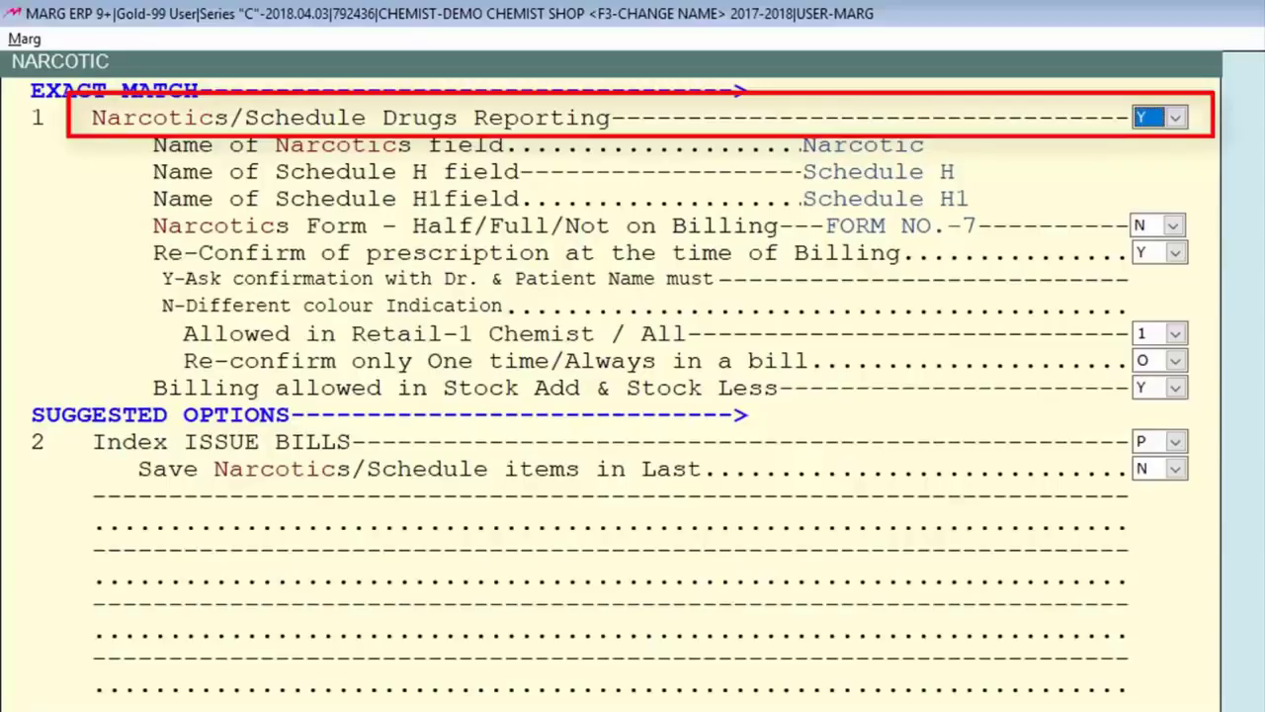
key("alt+Down")
key("Up")
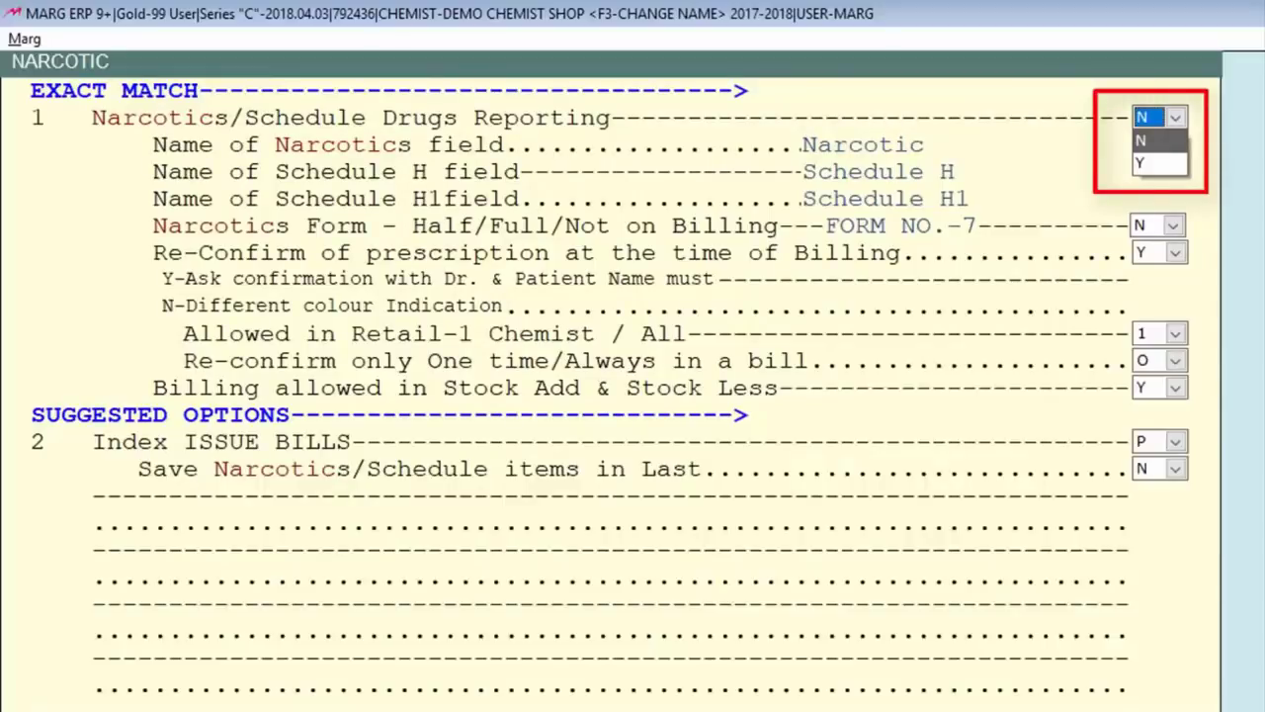
key("Down")
key("Return")
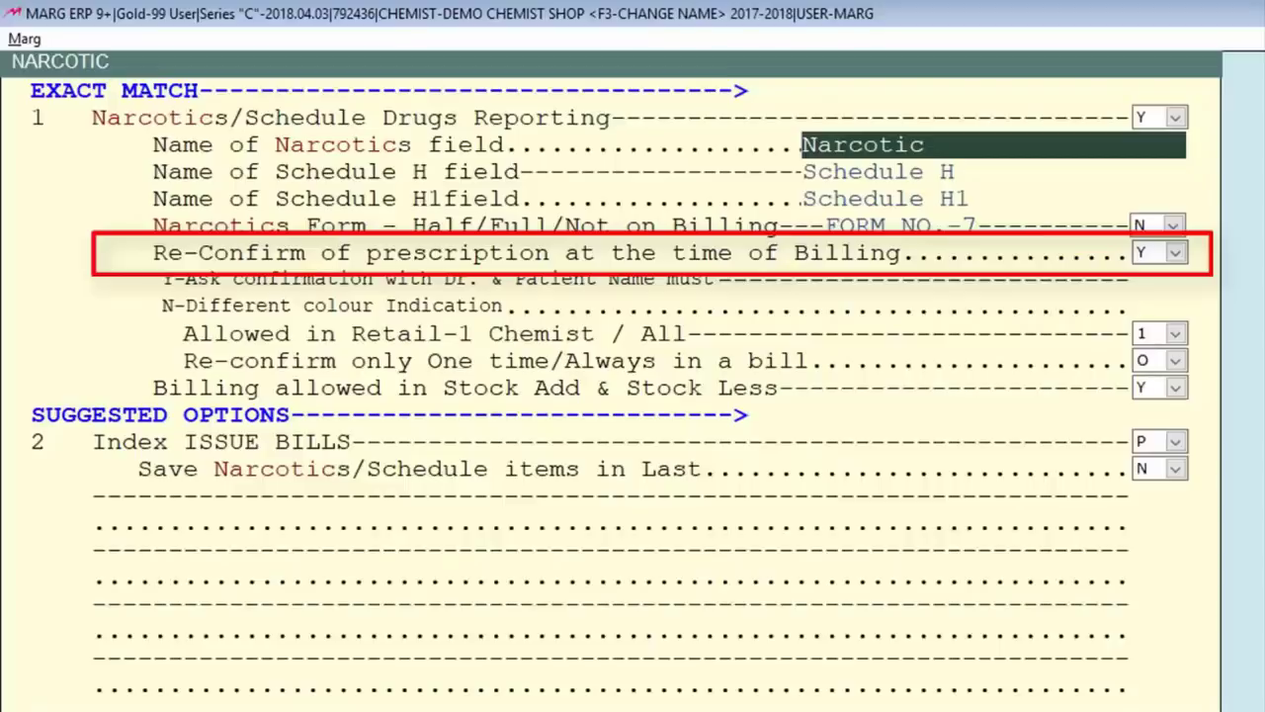
Set Allowed in Retail-1 Chemist / All to 1 and Re-confirm only One time/Always in a bill to O.
left_click(1159, 333)
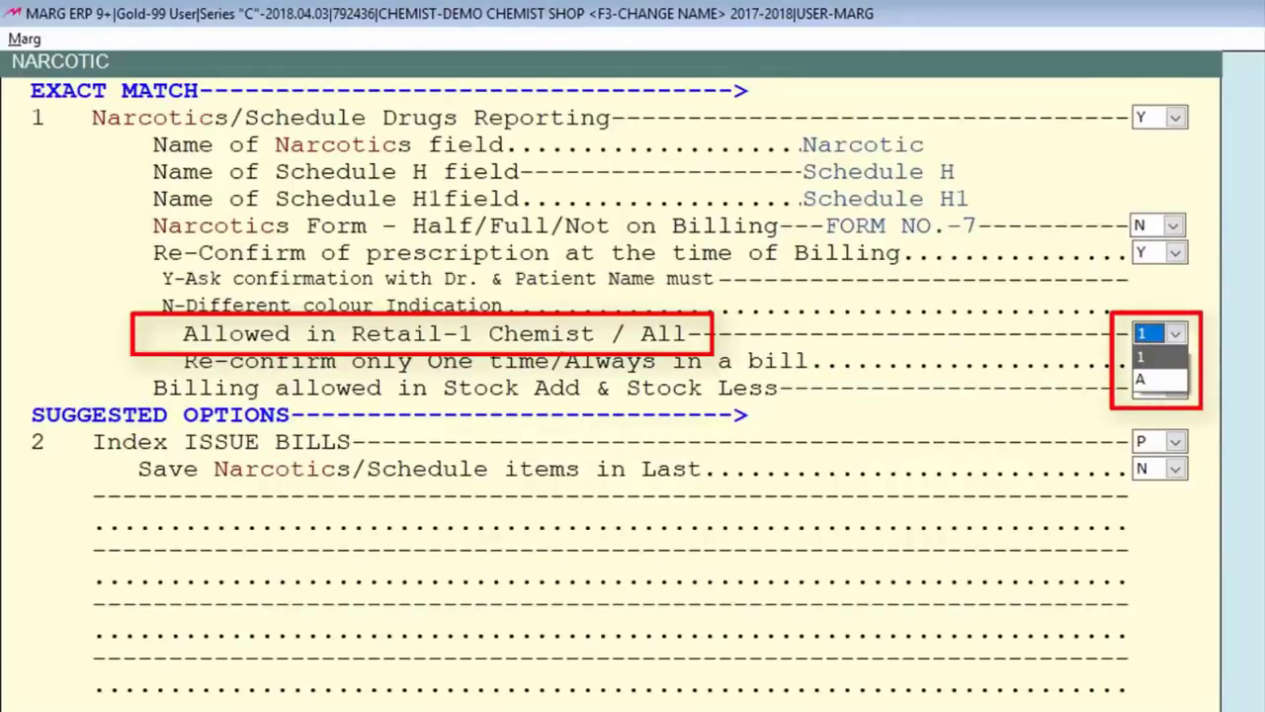
key("Return")
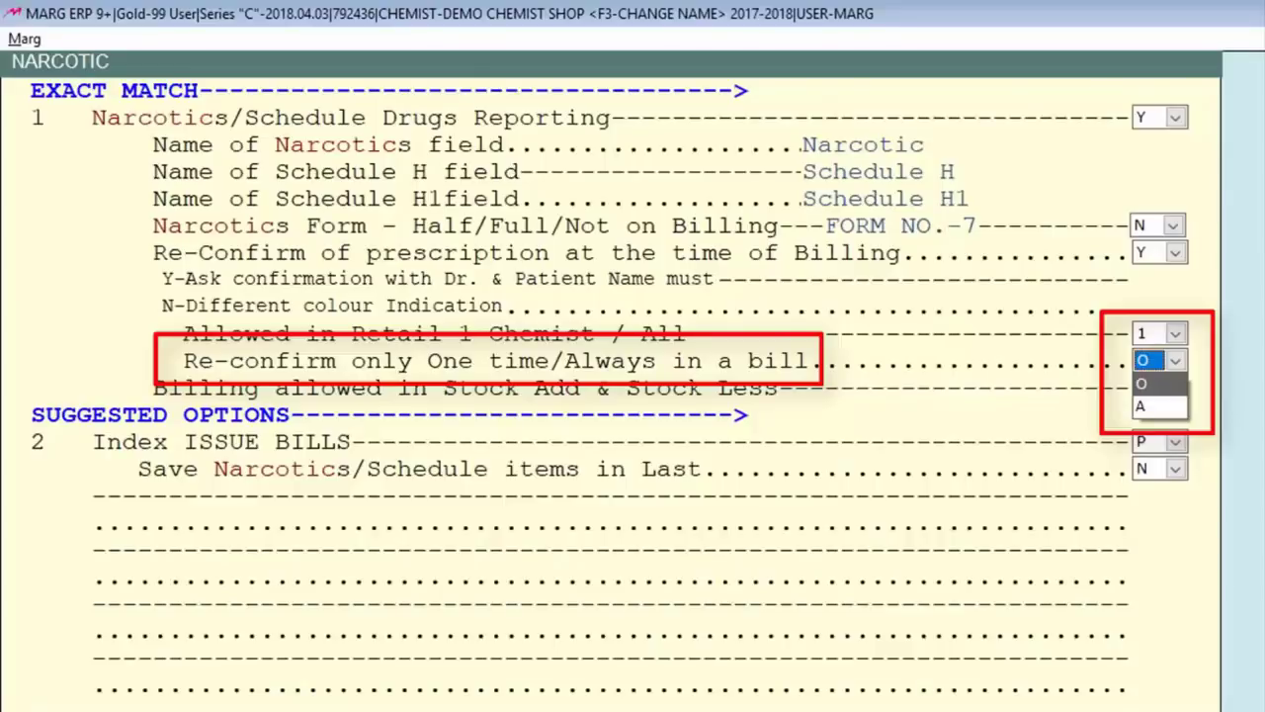
key("Down")
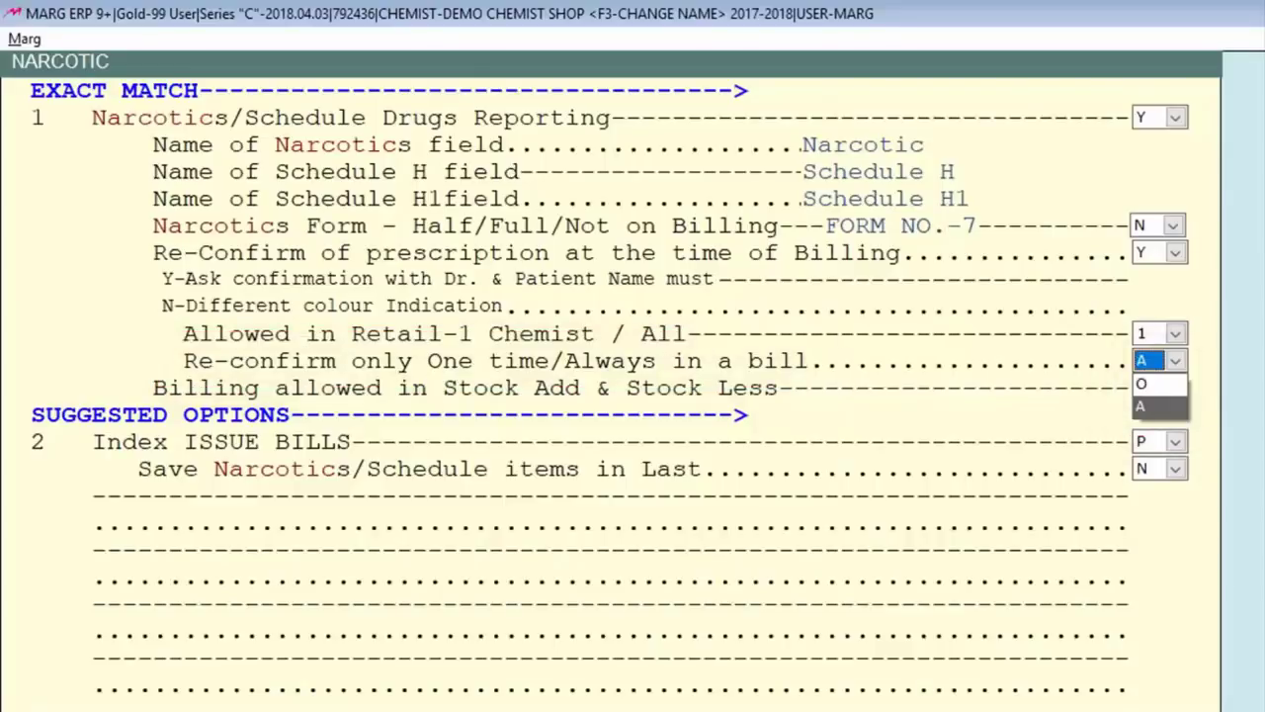
key("Up")
key("Return")
key("Escape")
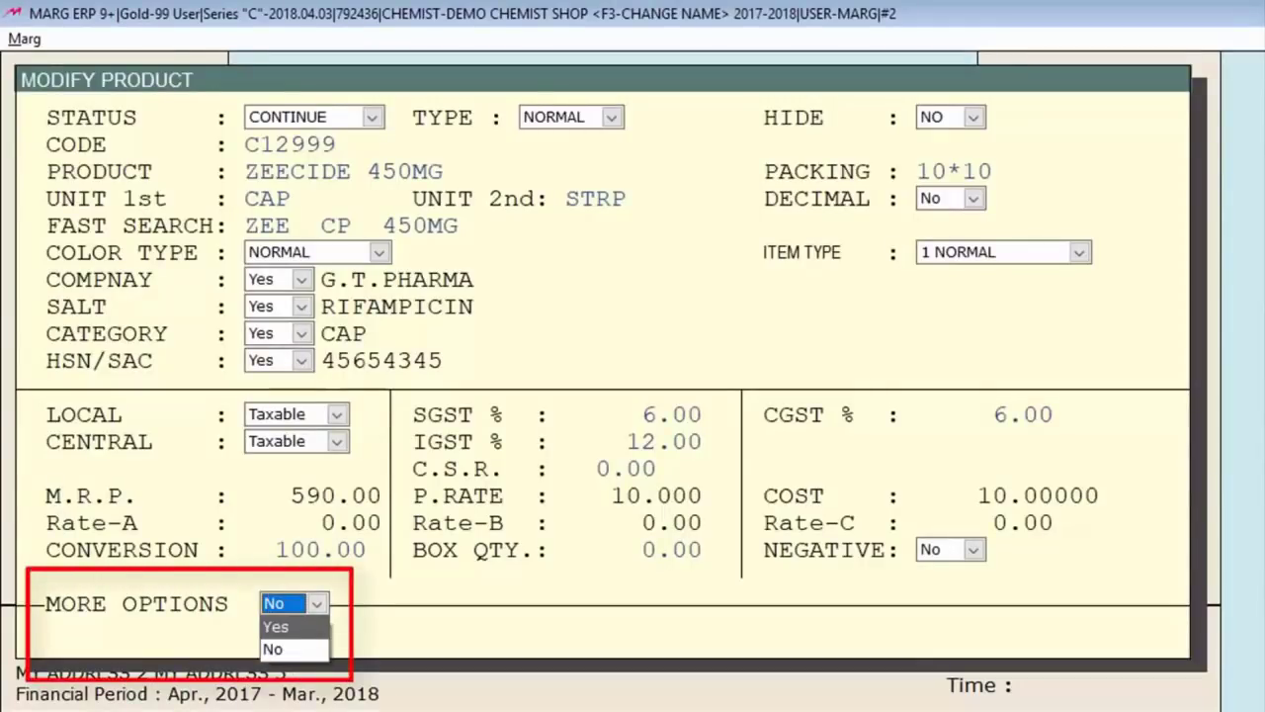
Set SCHEDULE H1 to Yes in the additional options of product ZEECIDE 450MG and save the changes.
key("Return")
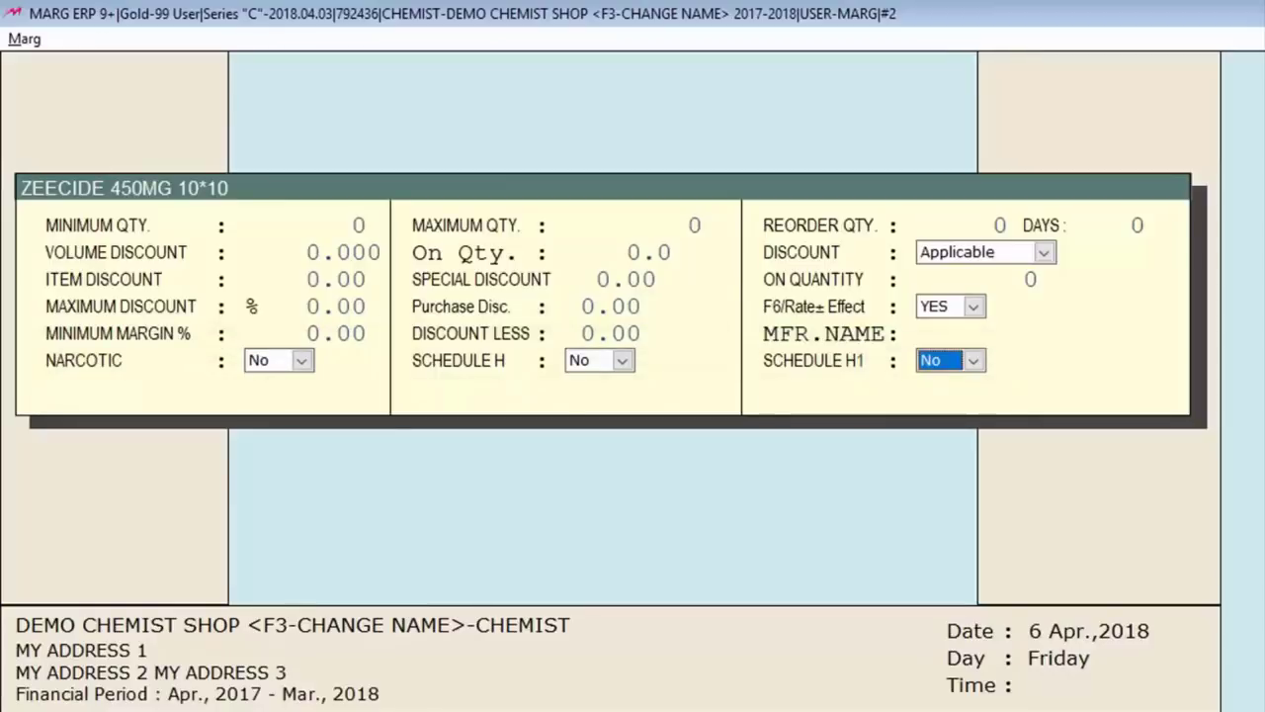
key("Down")
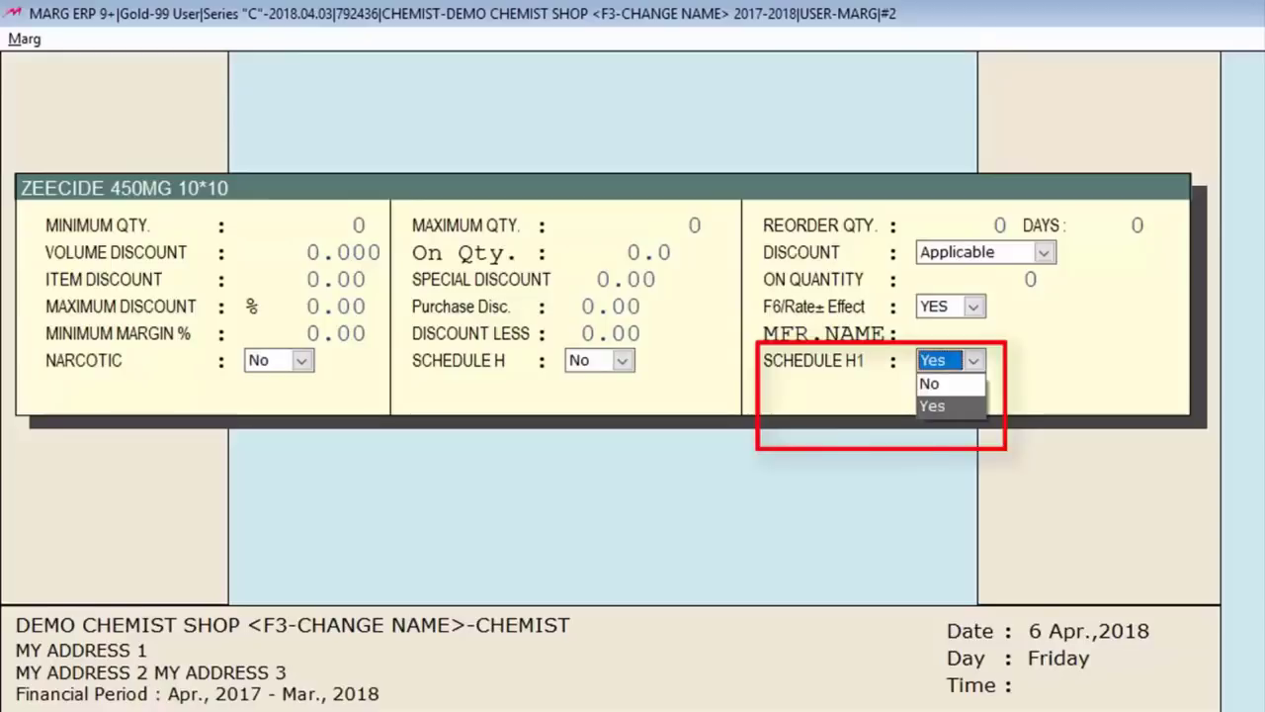
key("Return")
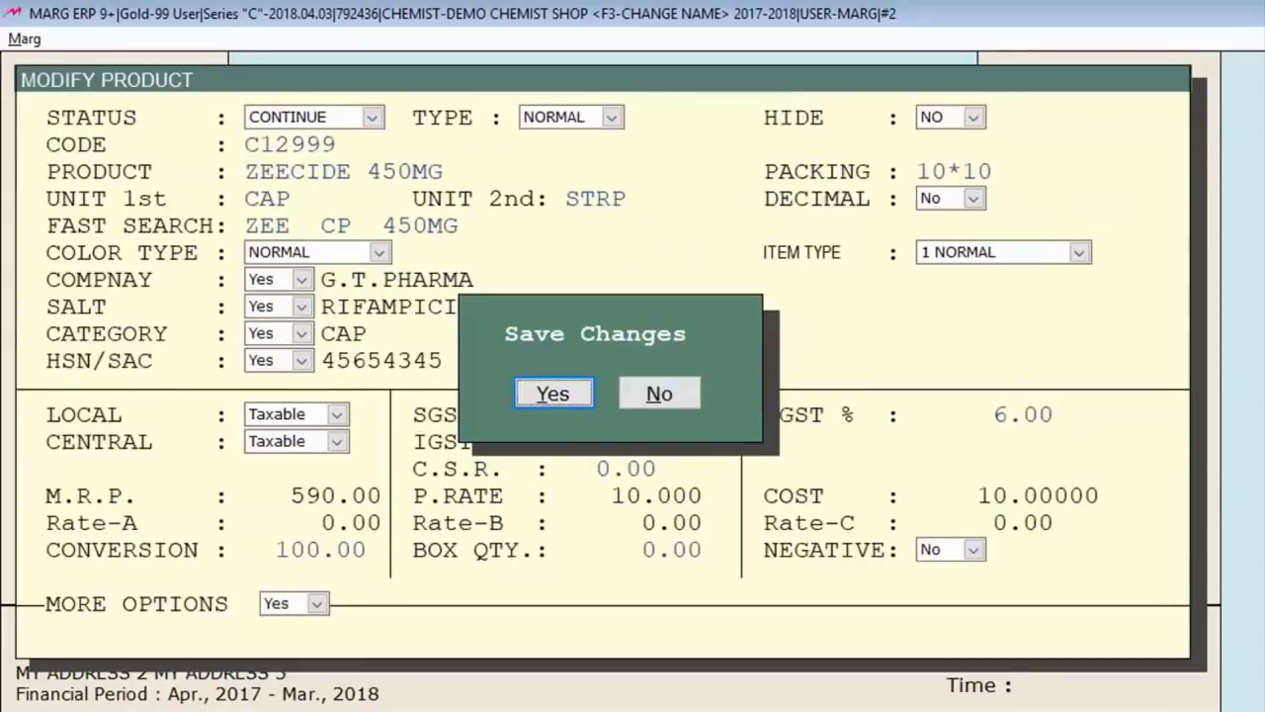
key("Return")
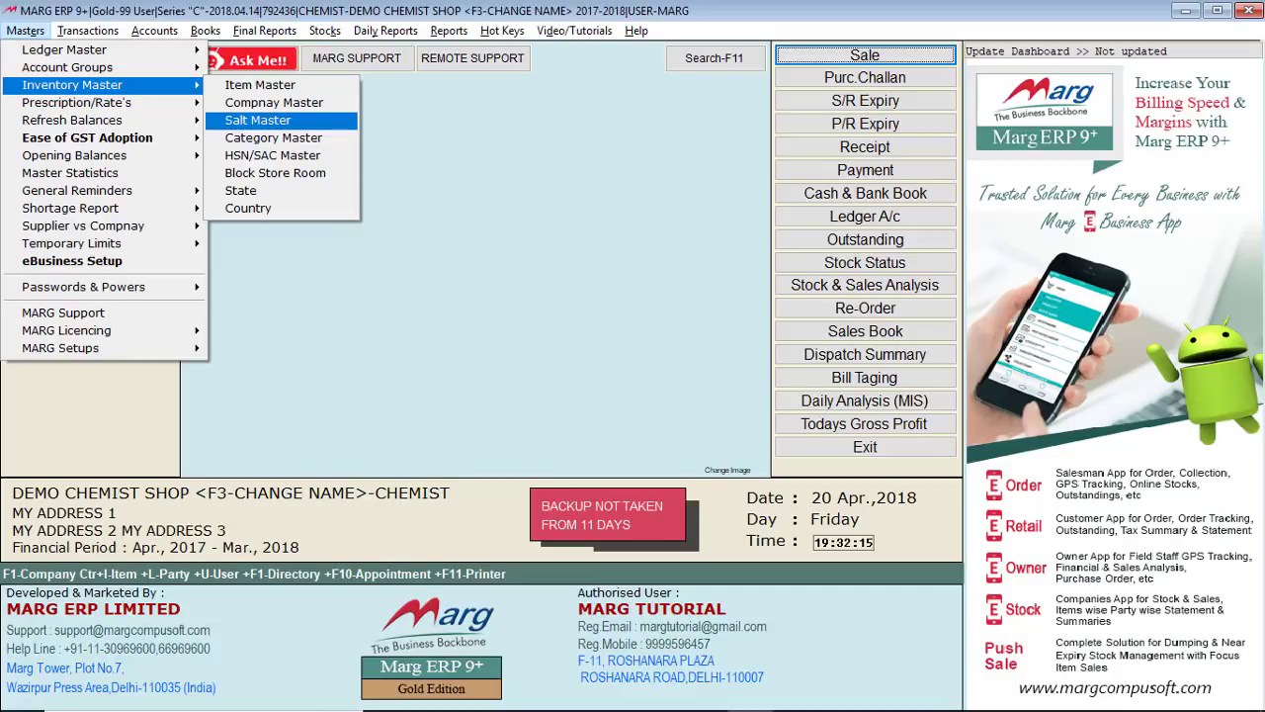
Allow the Schedule H1 item ZEECIDE 450MG in the bill and enter a quantity of 2 tablets.
key("F3")
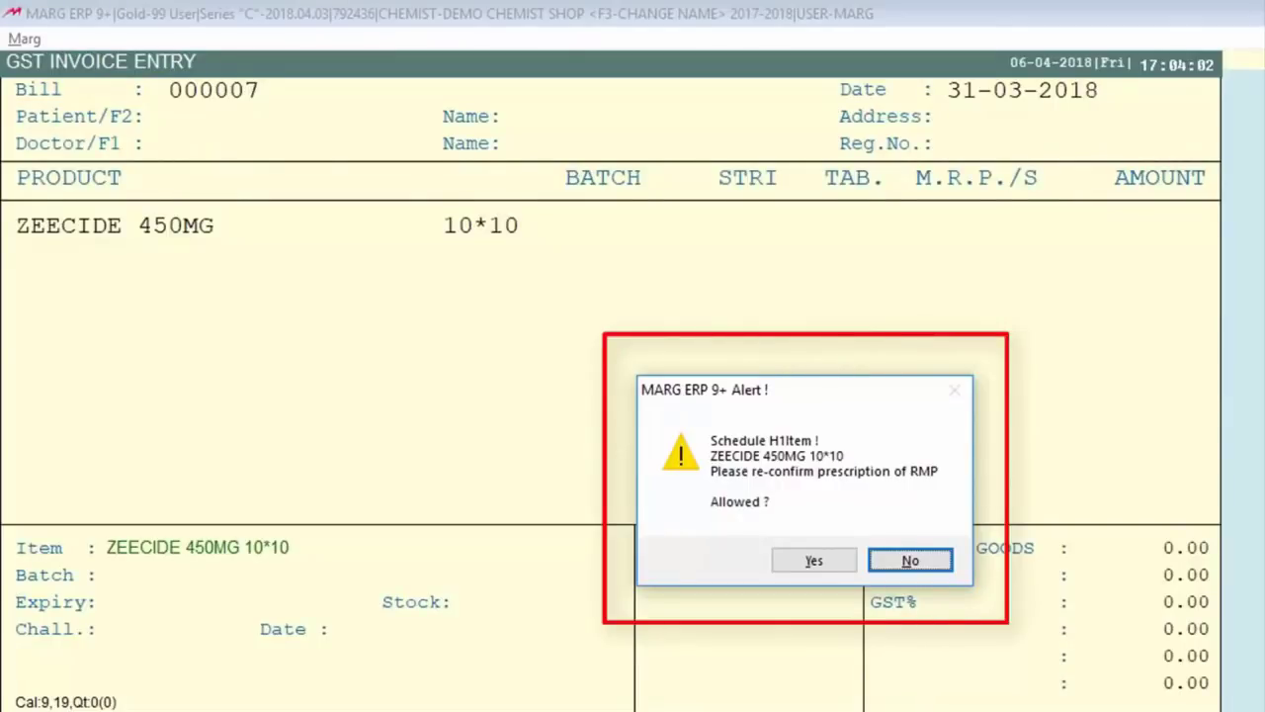
key("Left")
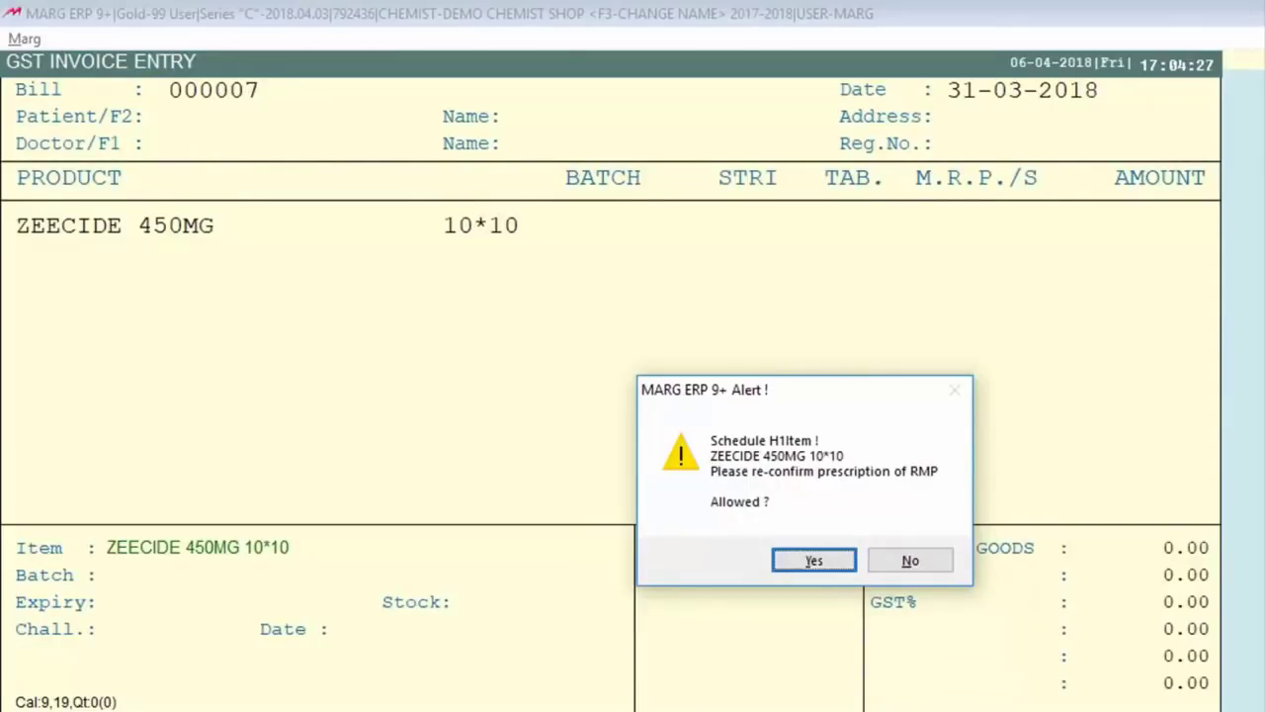
key("Return")
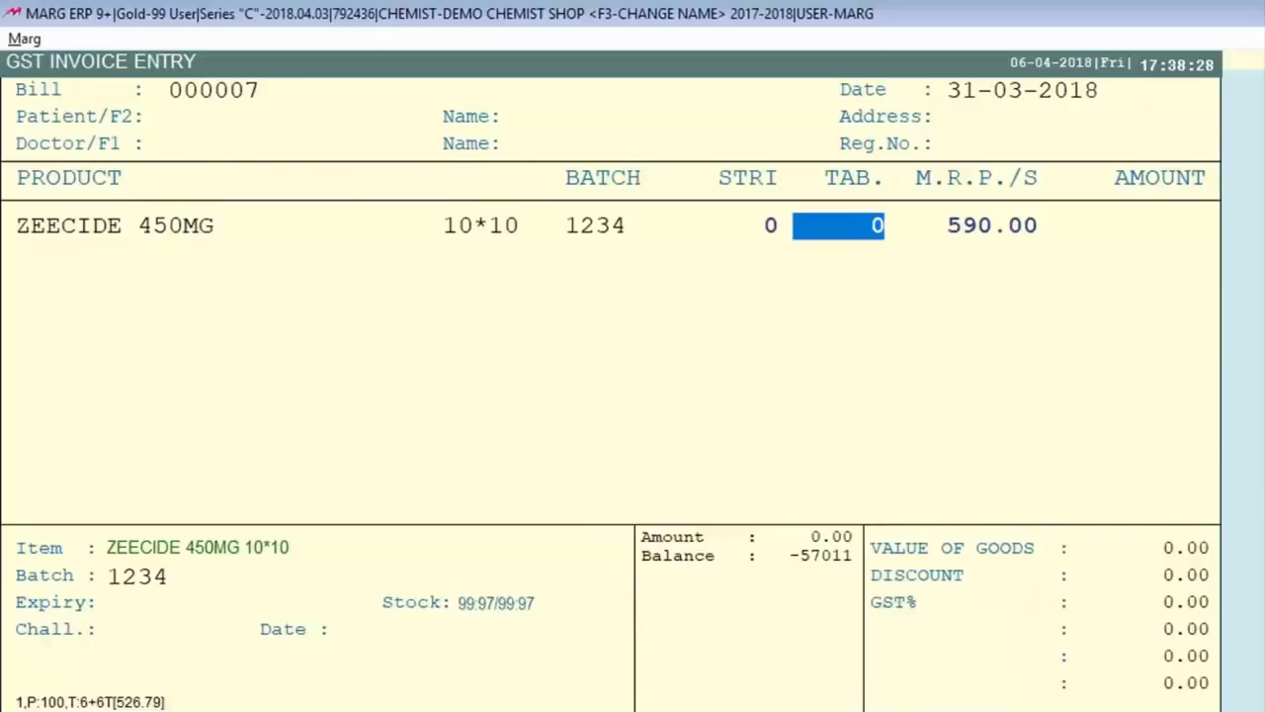
type("2")
key("Return")
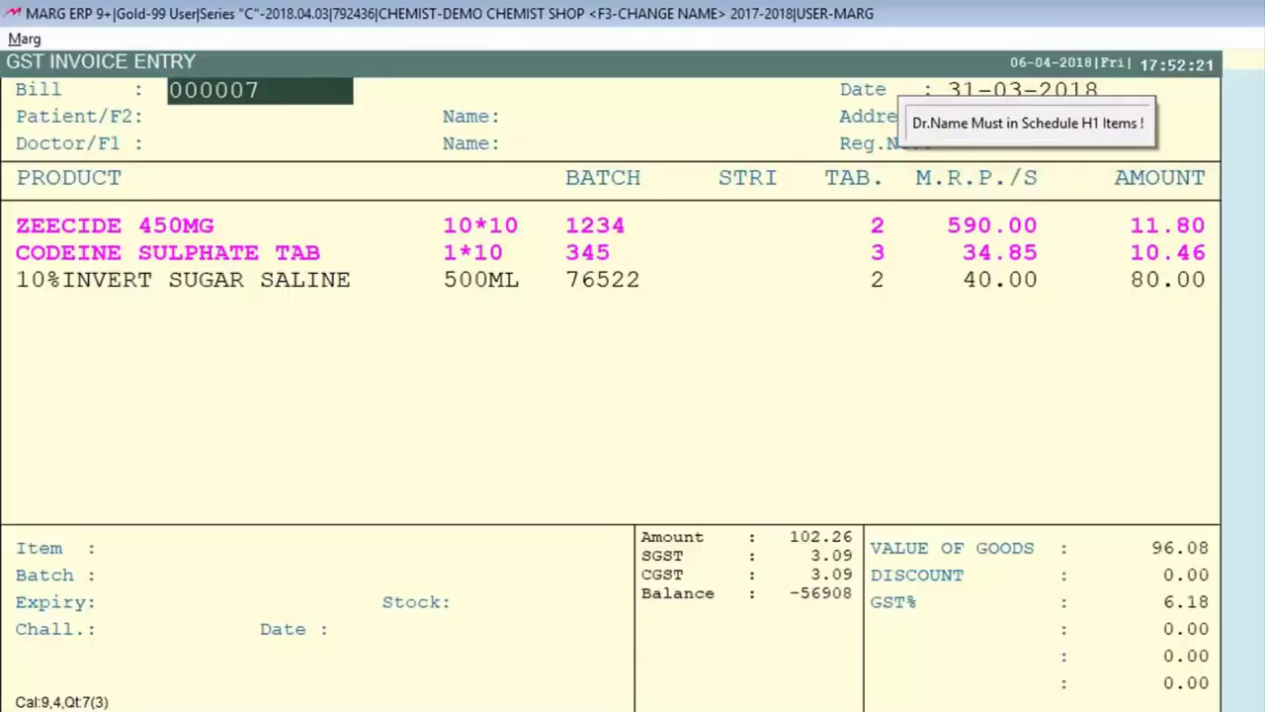
Fill in the bill's doctor with a new prescriber and call up patient entry.
key("F1")
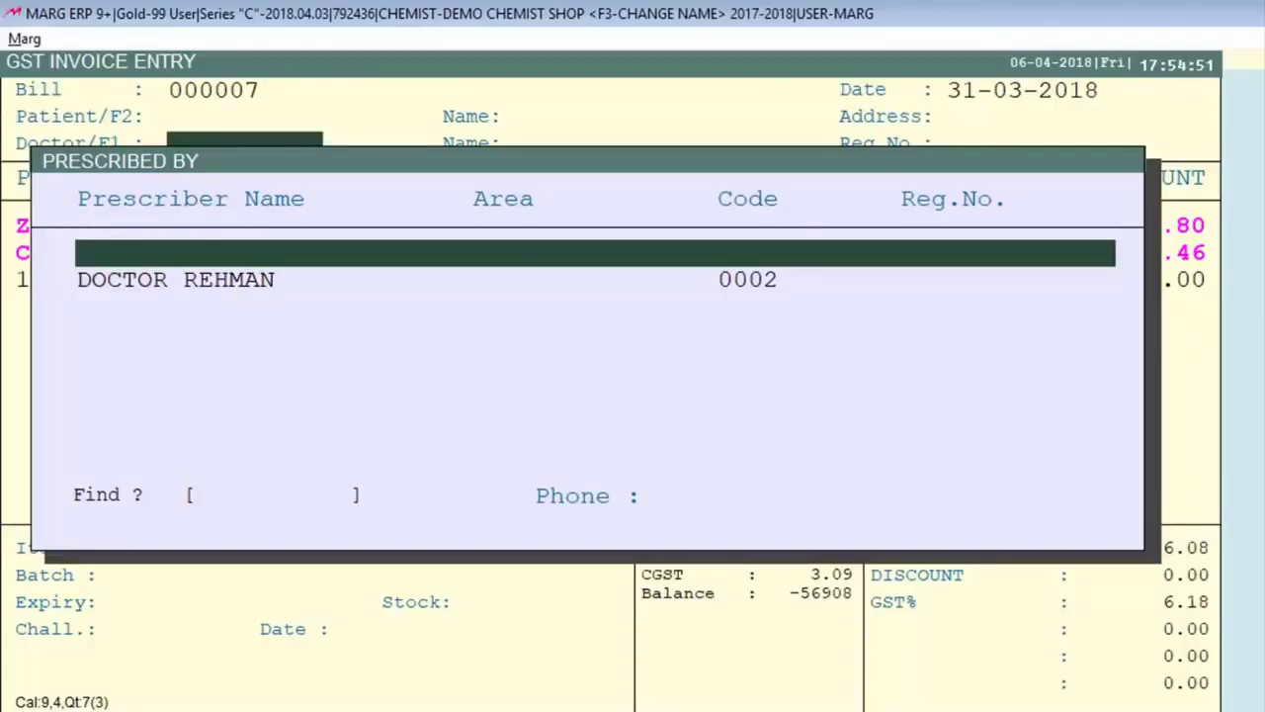
key("F2")
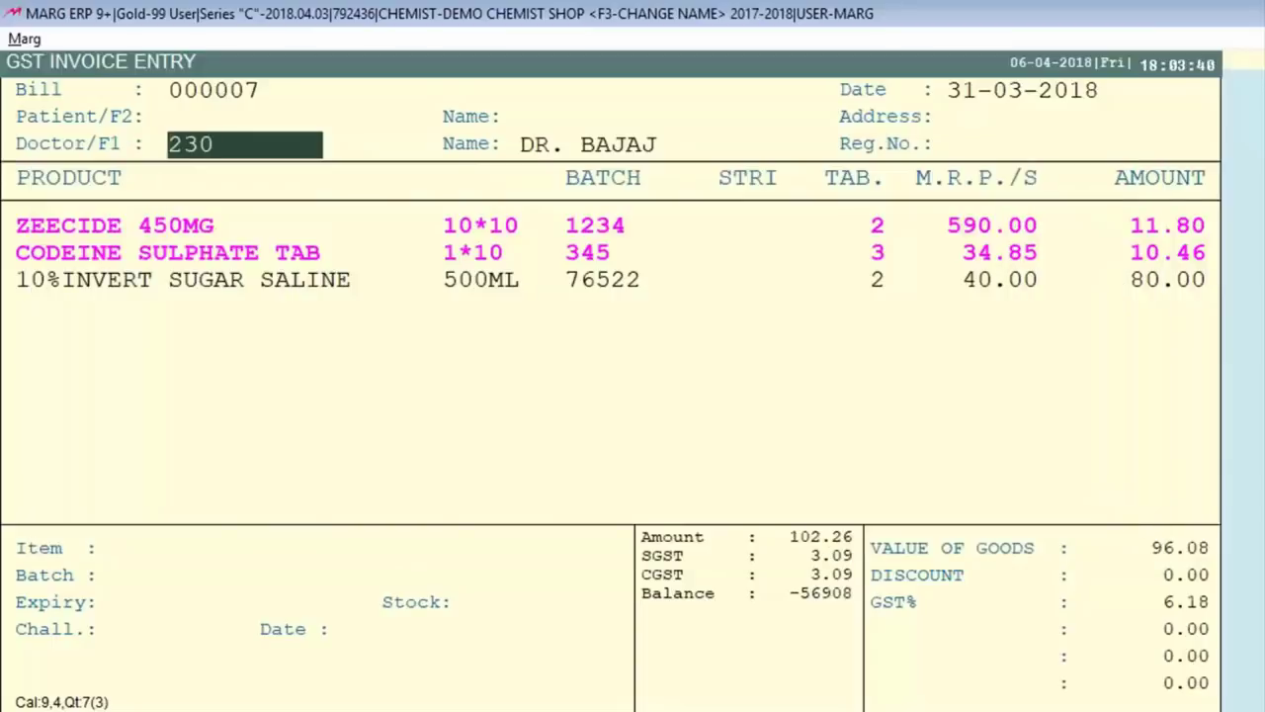
key("F2")
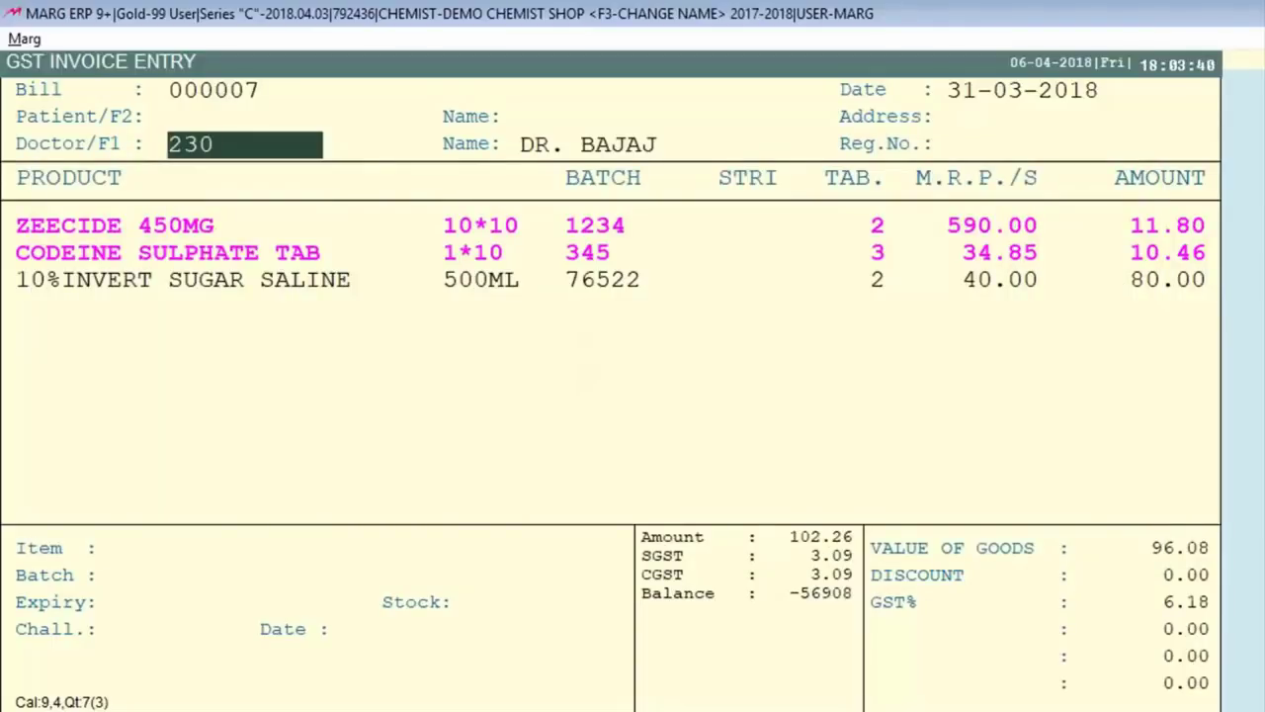
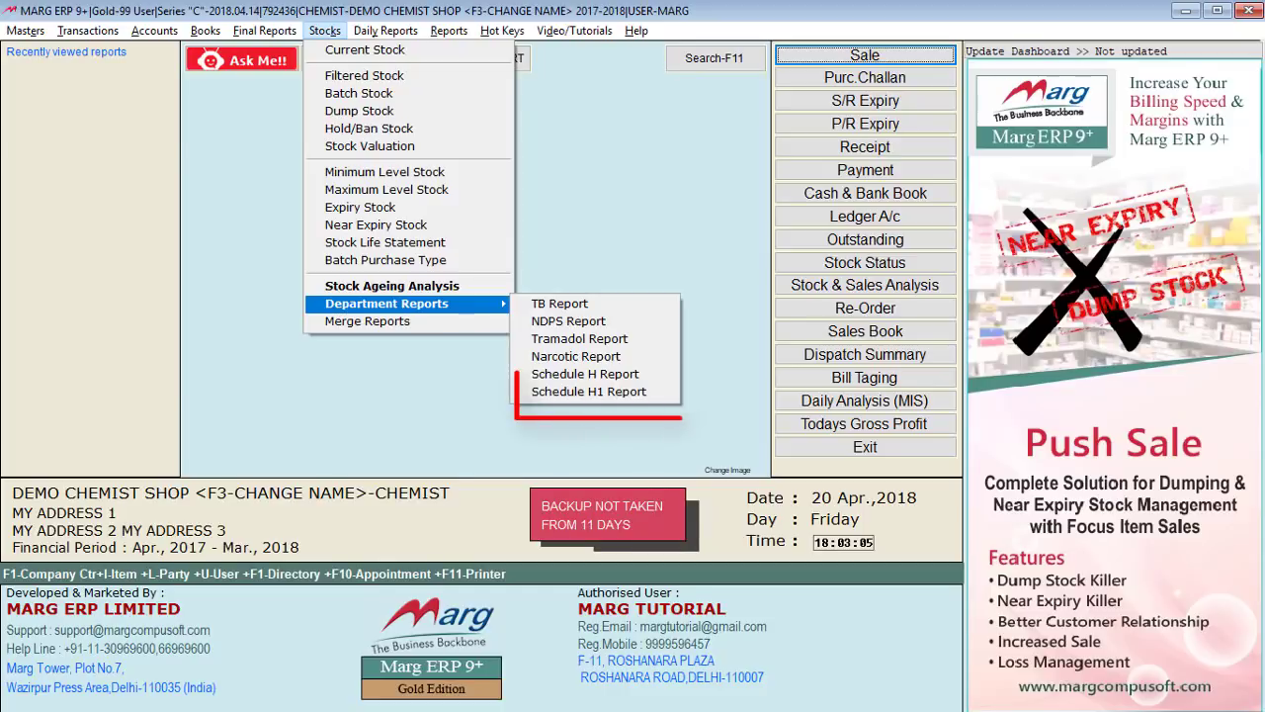
Run the Schedule H1 report for all listed items with Purchase/Sale set to Sale and Report For set to 1 Sale.
left_click(589, 392)
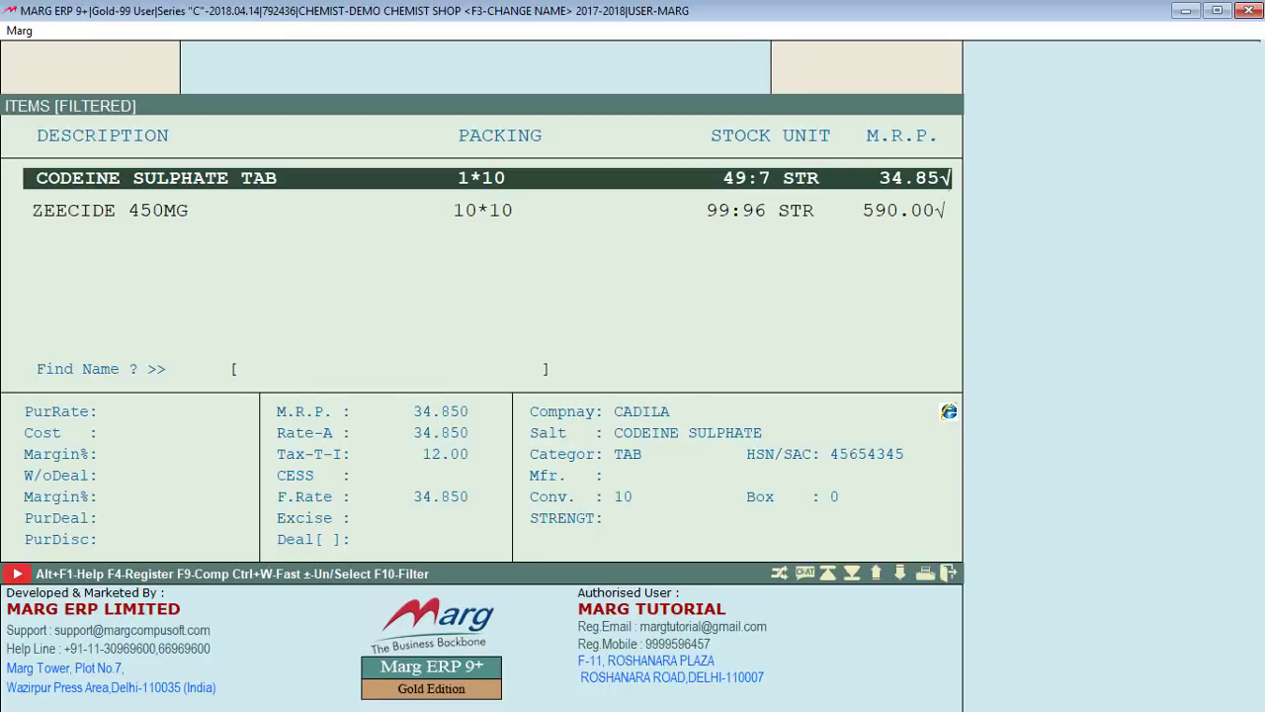
key("Escape")
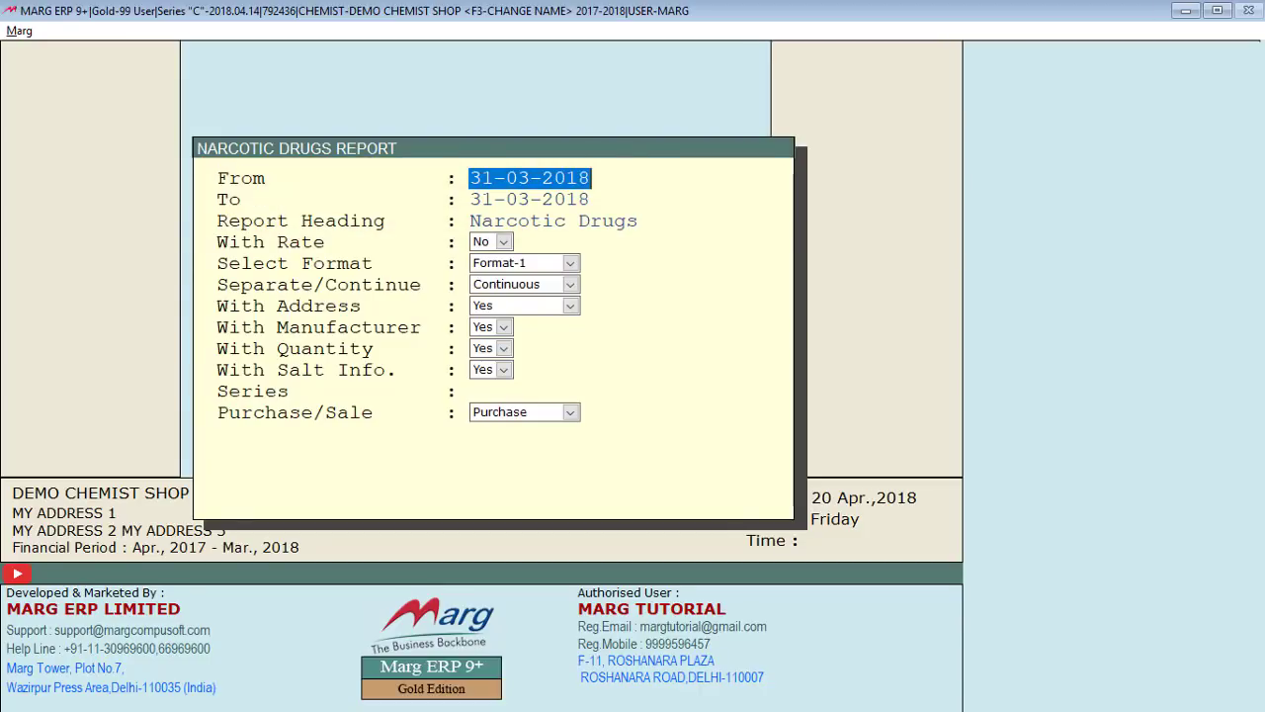
left_click(491, 241)
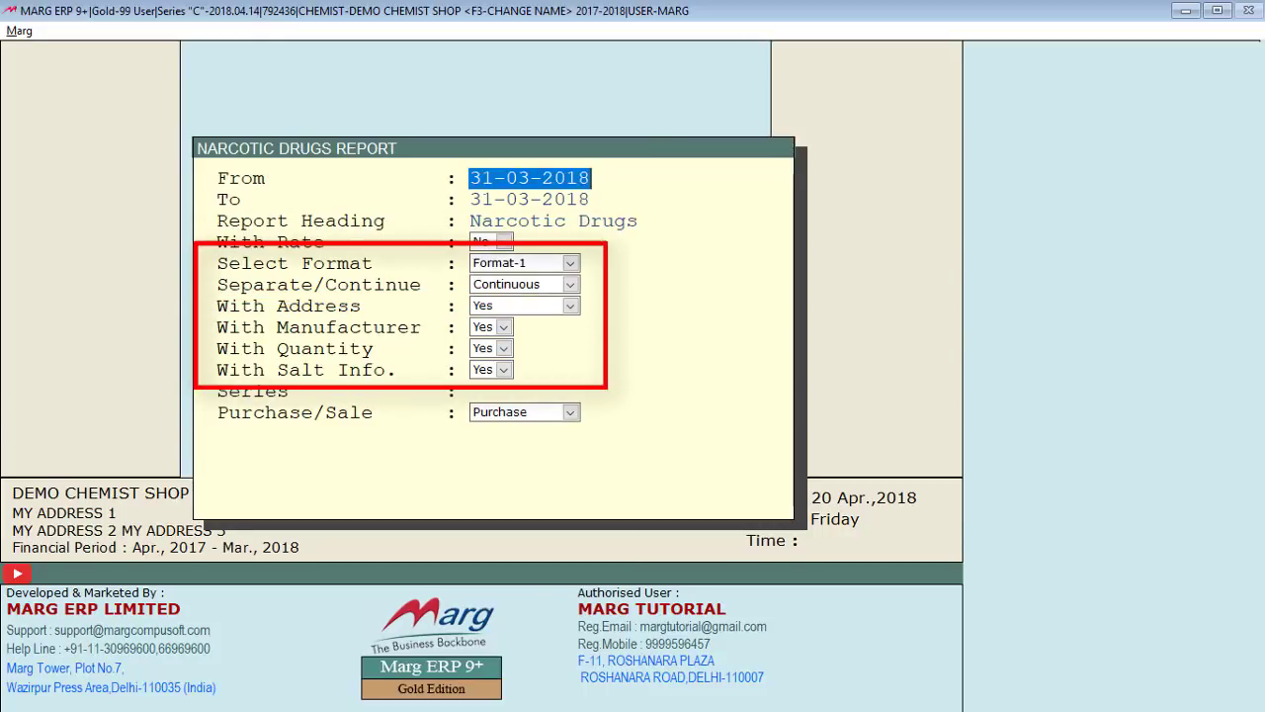
left_click(524, 411)
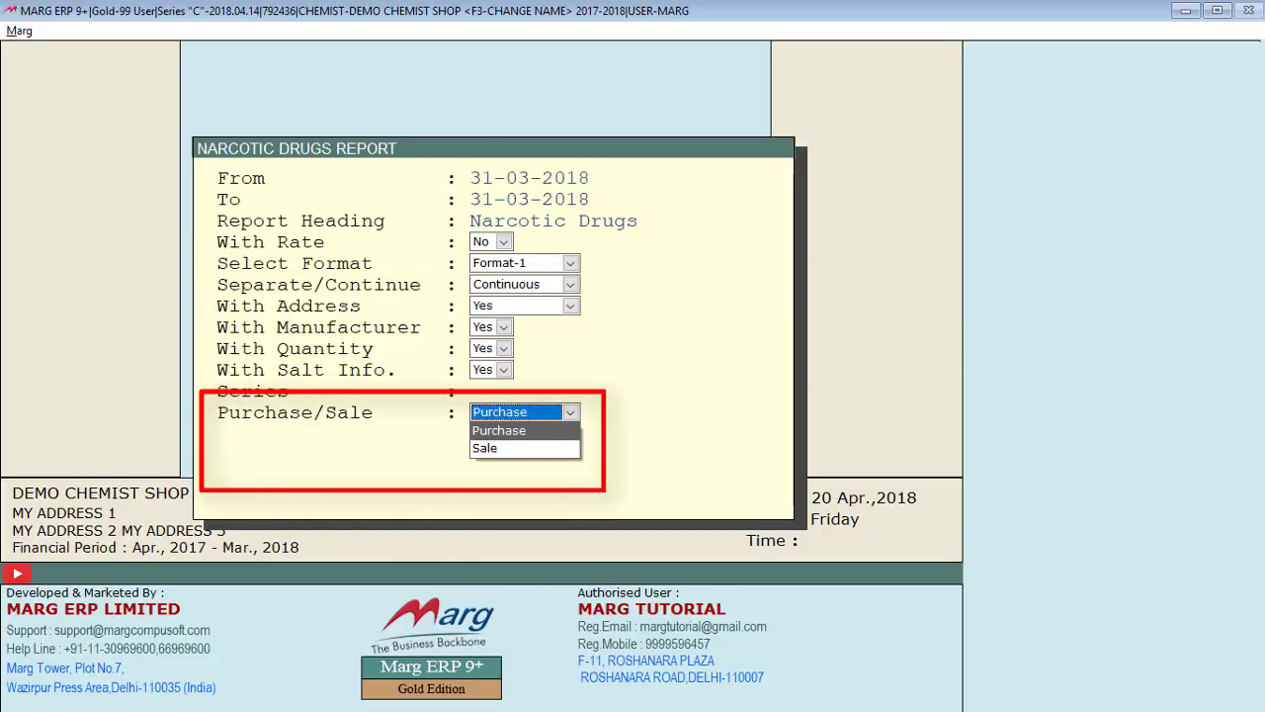
left_click(498, 448)
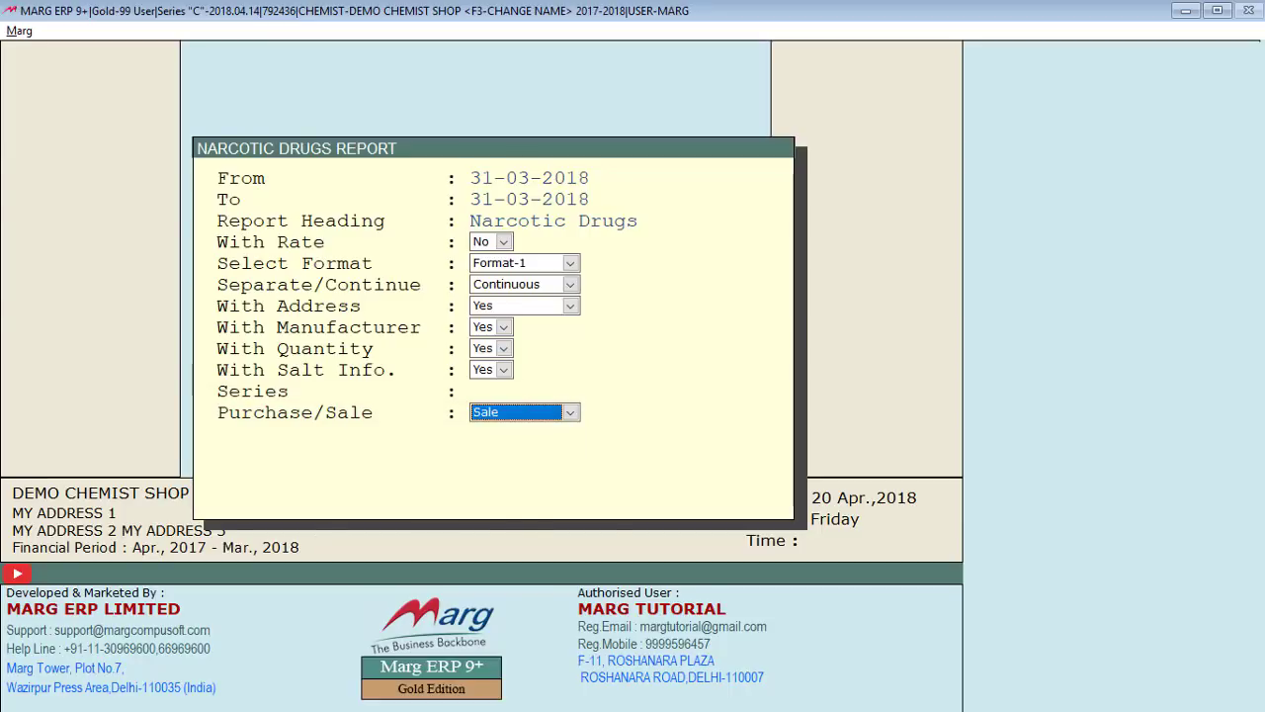
key("Return")
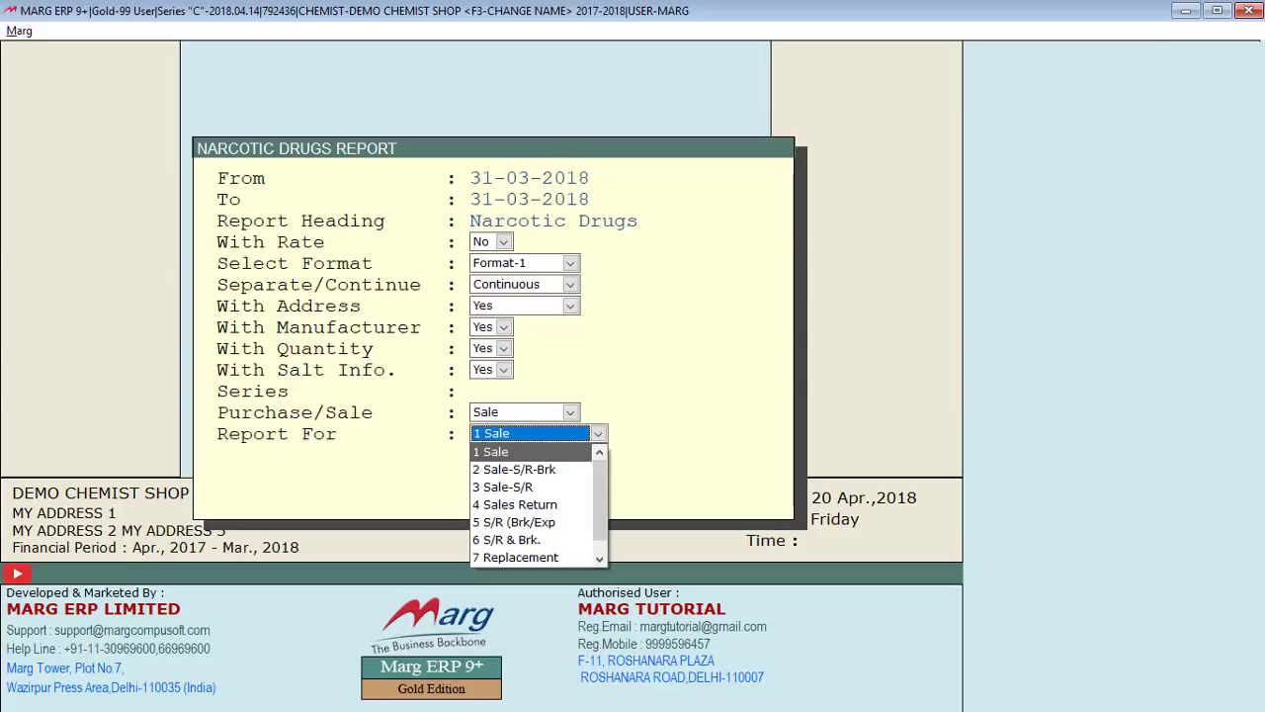
key("Return")
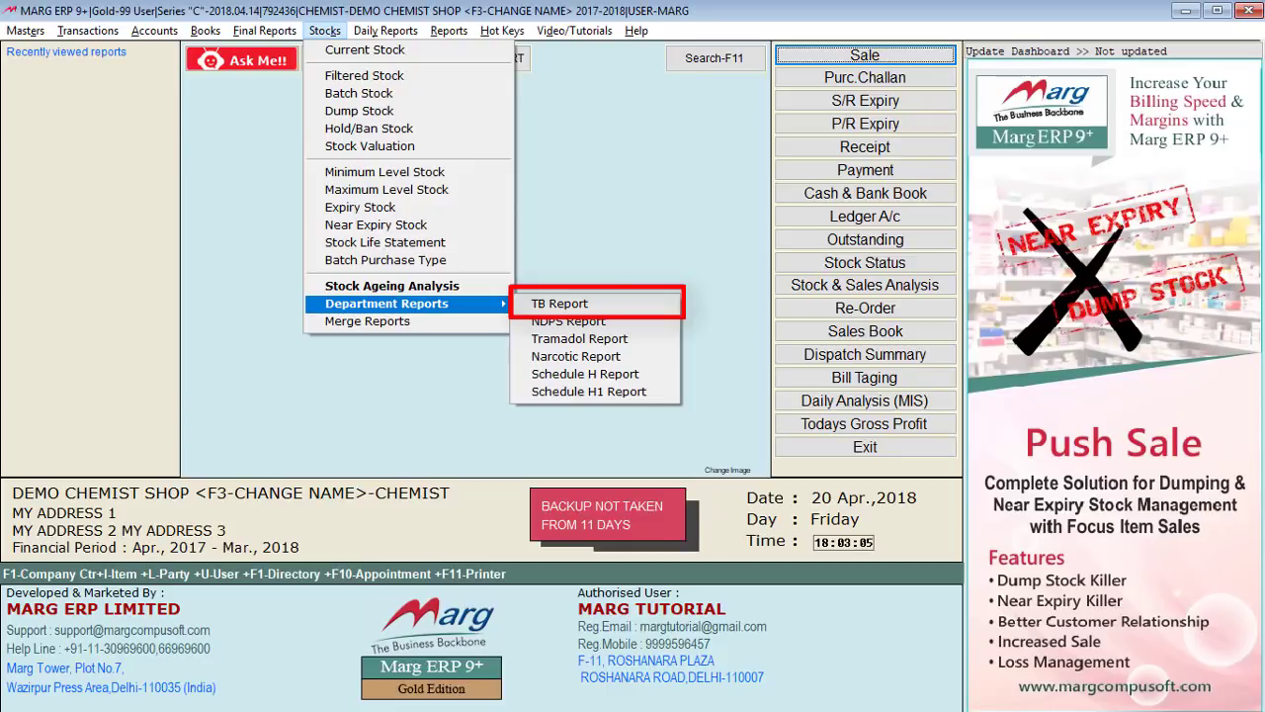
Export the Tuberculosis report for Mar 2018, with Report For set to 1 Sale, to Excel.
key("Return")
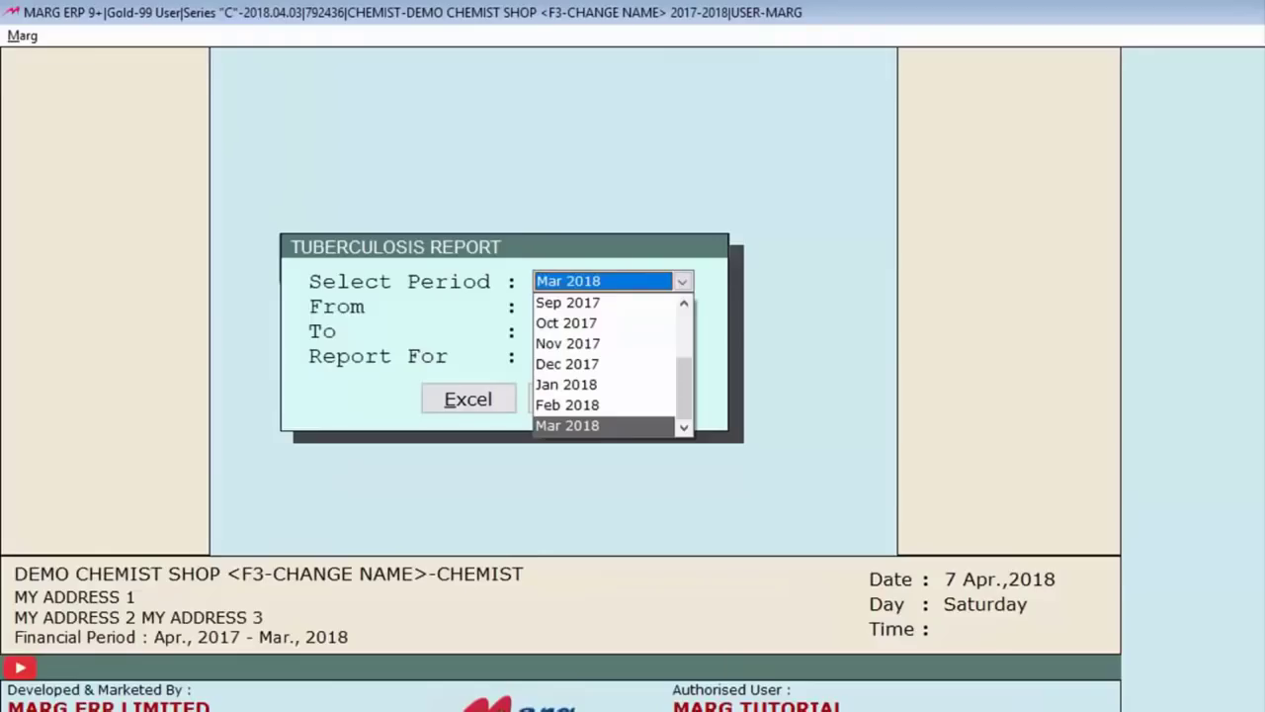
key("Return")
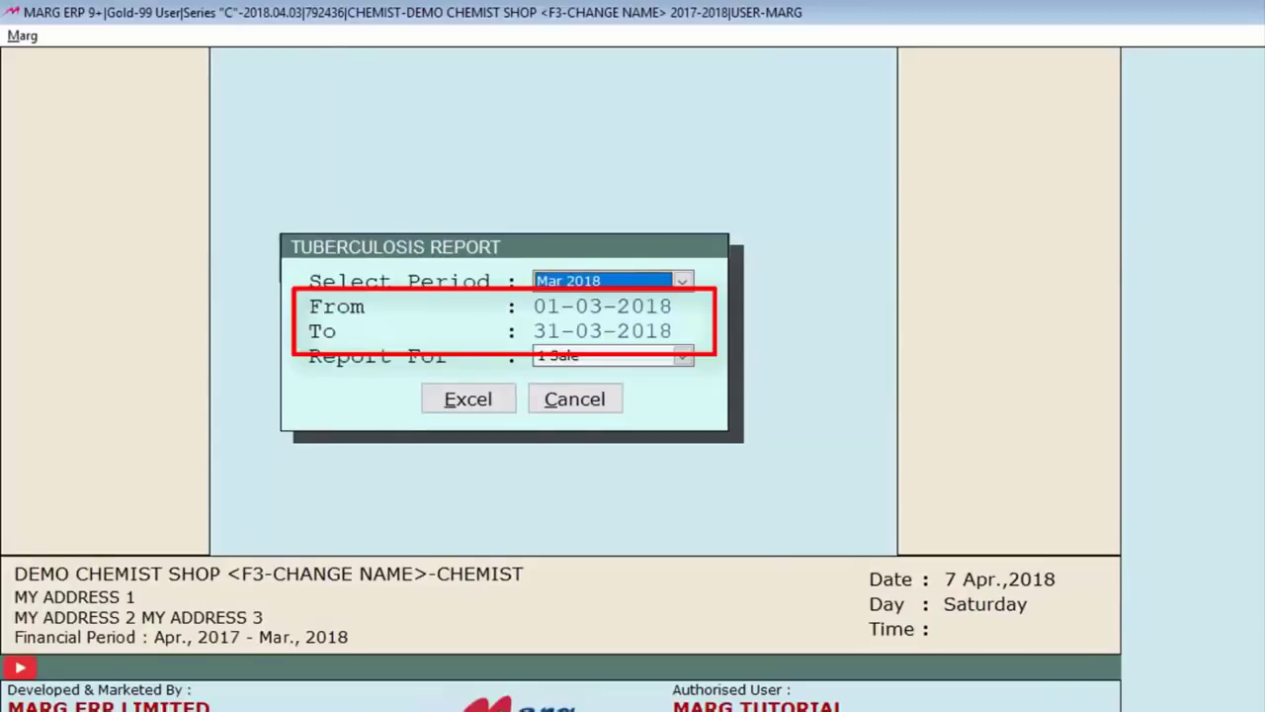
key("Return")
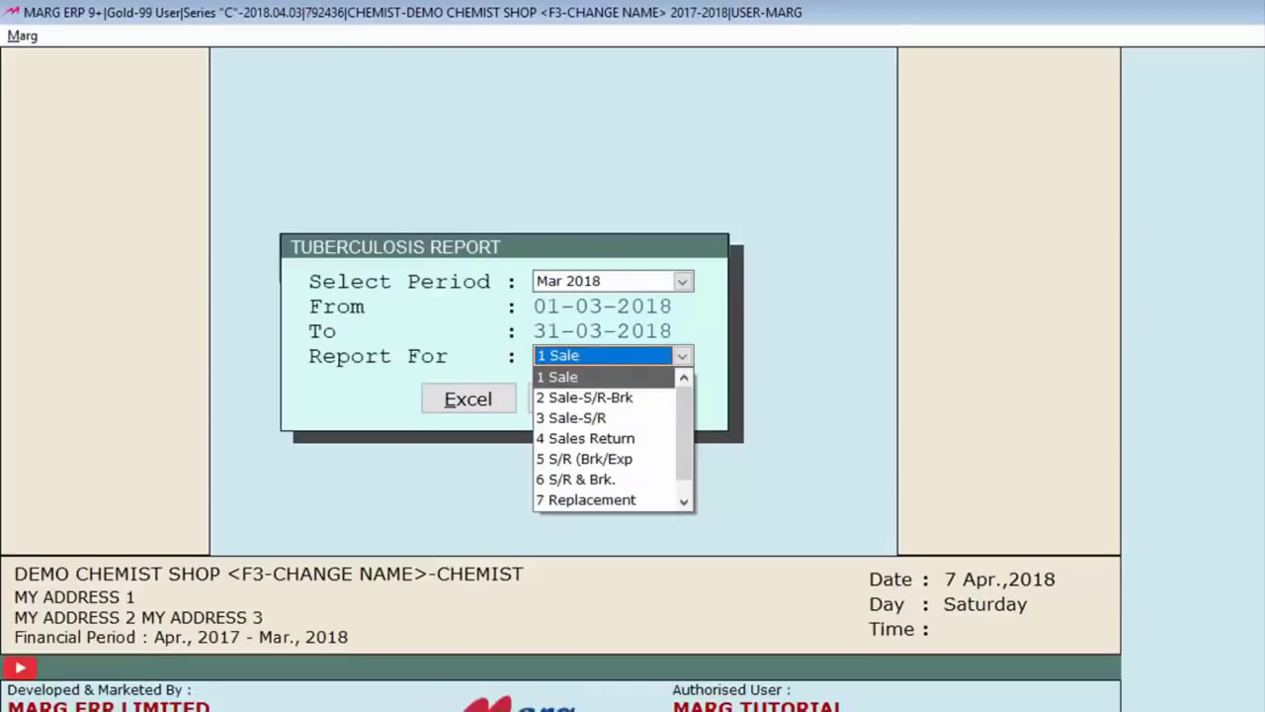
key("Return")
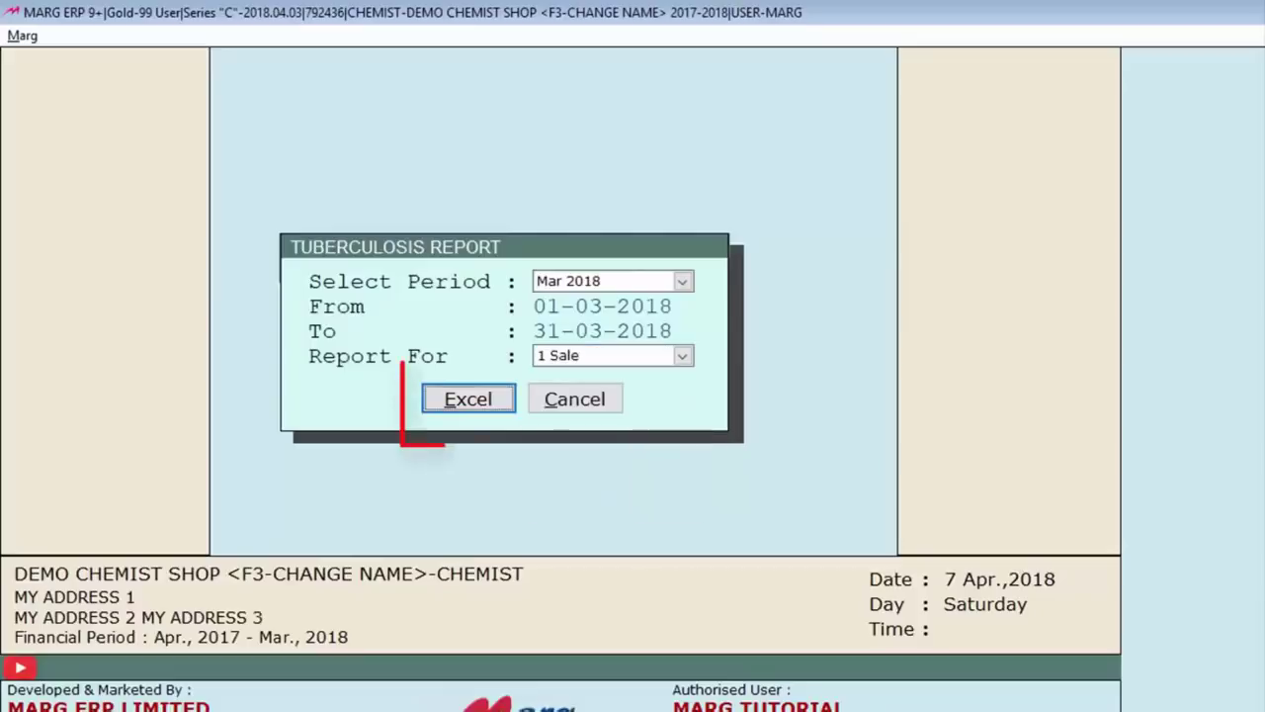
key("Return")
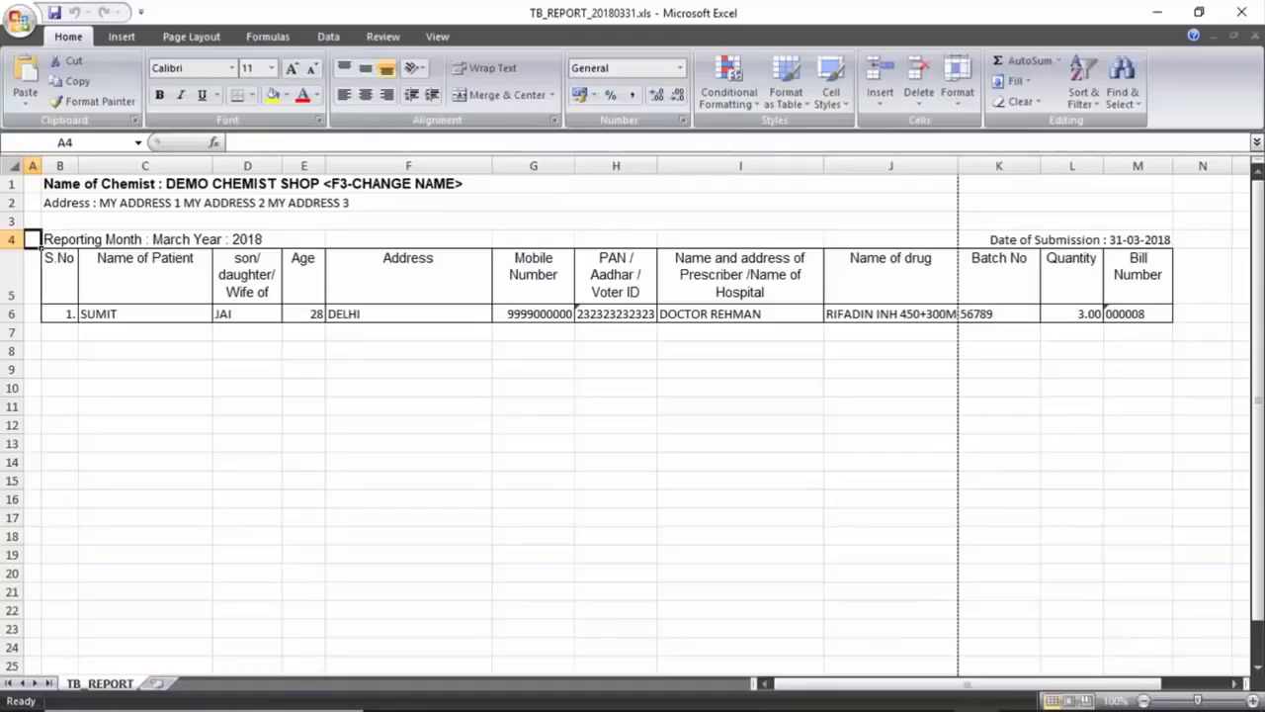